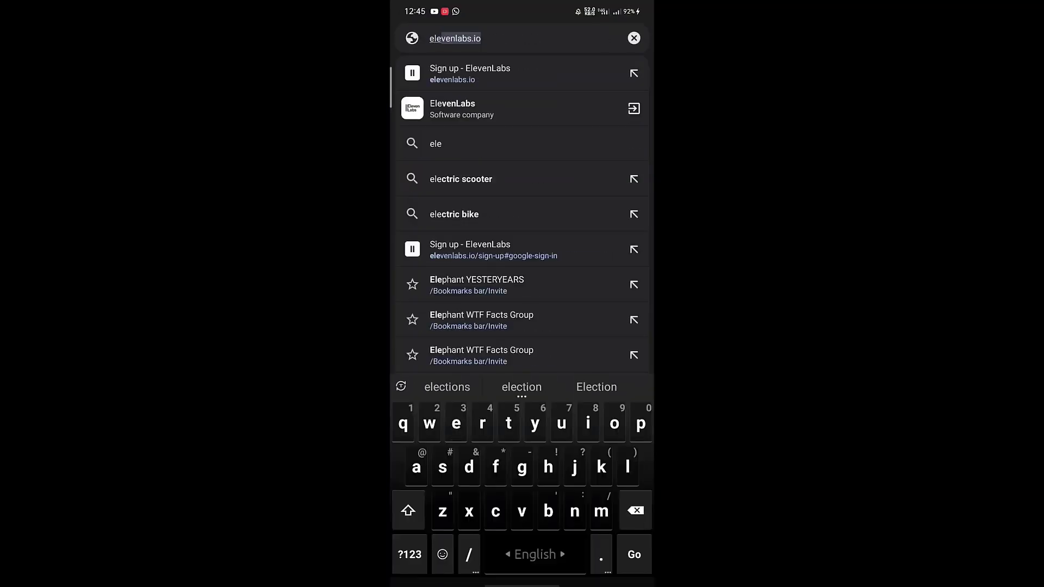
- Load the elevenlabs.io Speech Synthesis page in the browser
key("Return")
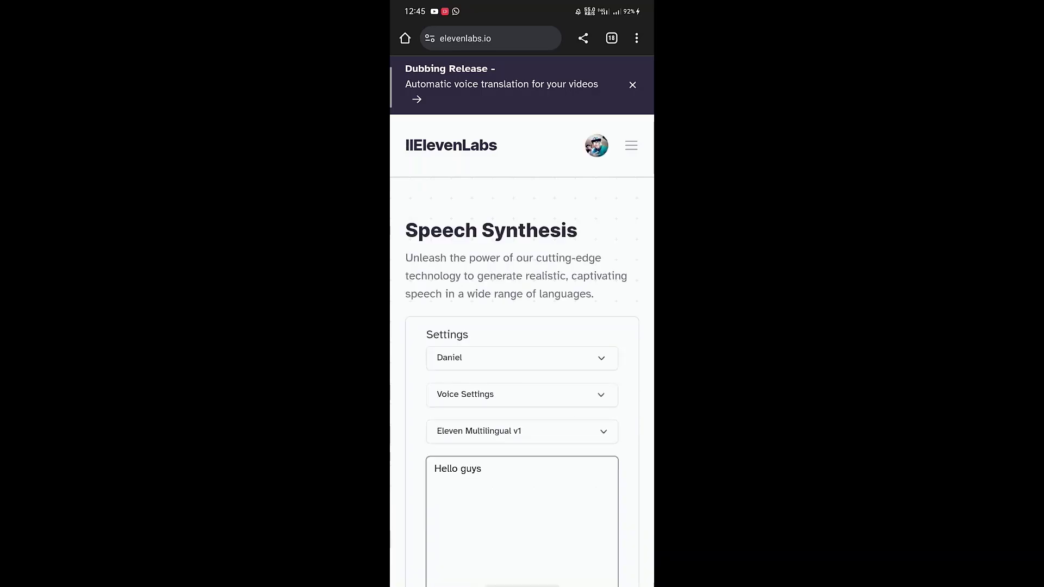
scroll(600, 259, "down", 5)
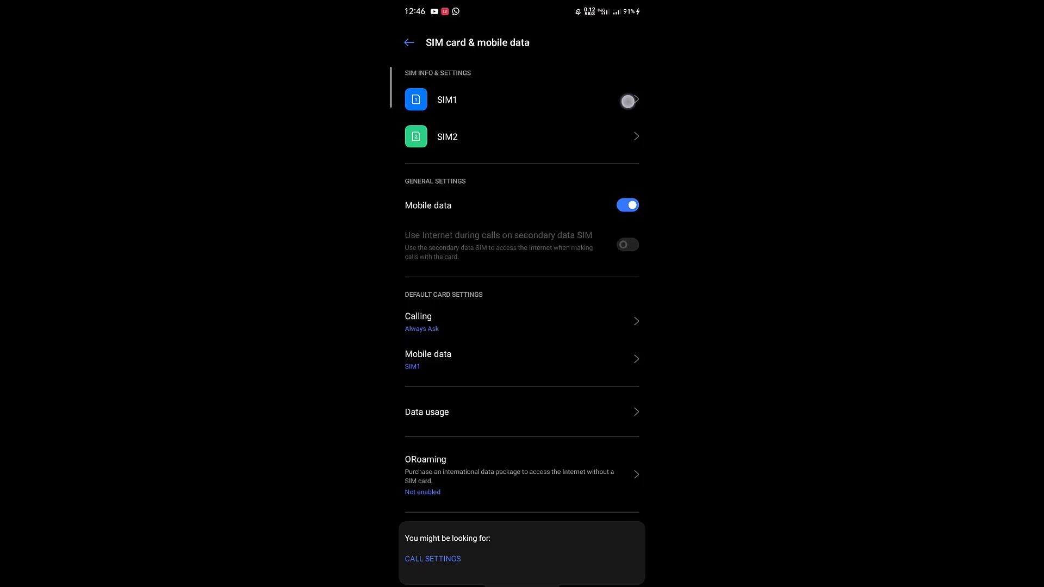
- Disable and re-enable SIM1 in its SIM settings
left_click(627, 102)
left_click(627, 80)
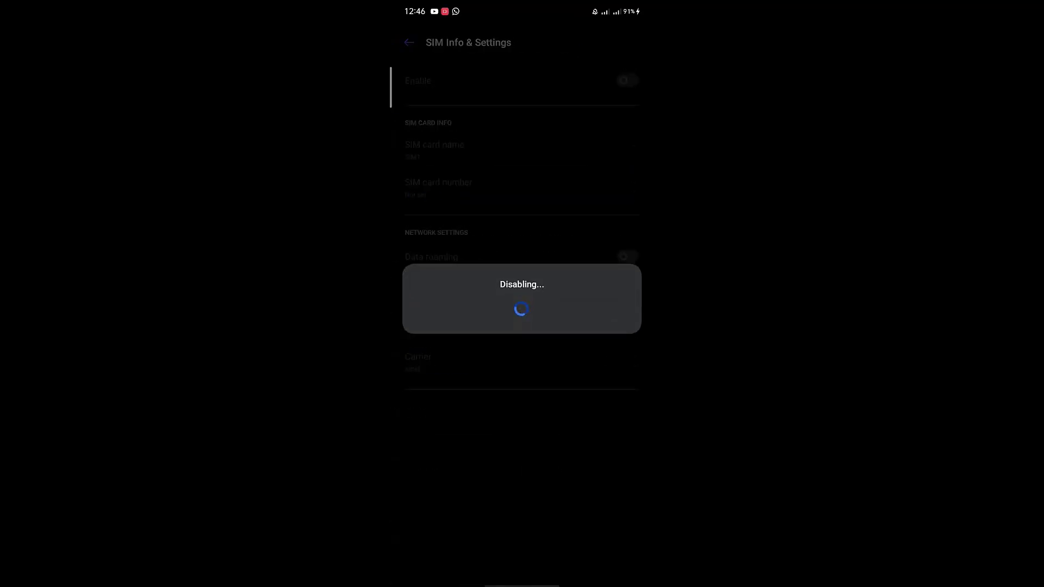
left_click(628, 80)
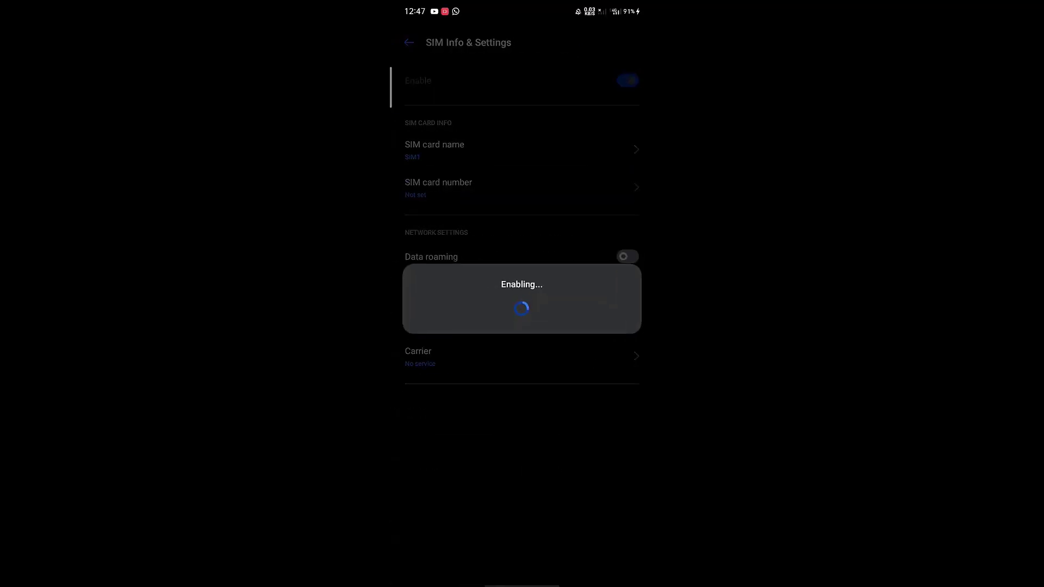
left_click(408, 43)
- Make SIM1 the default mobile data SIM
left_click(543, 351)
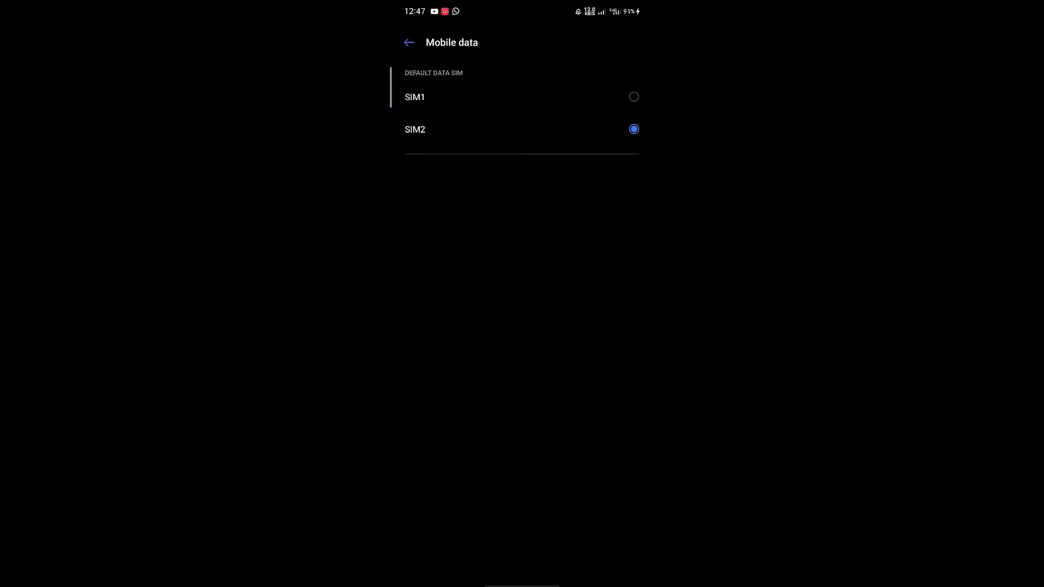
left_click(634, 96)
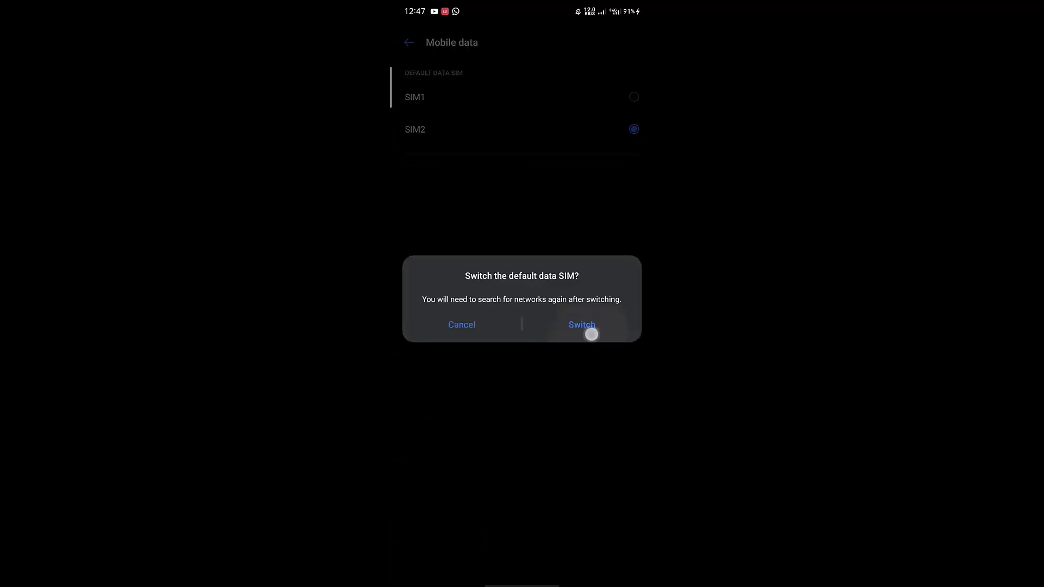
left_click_drag(523, 583, 522, 367)
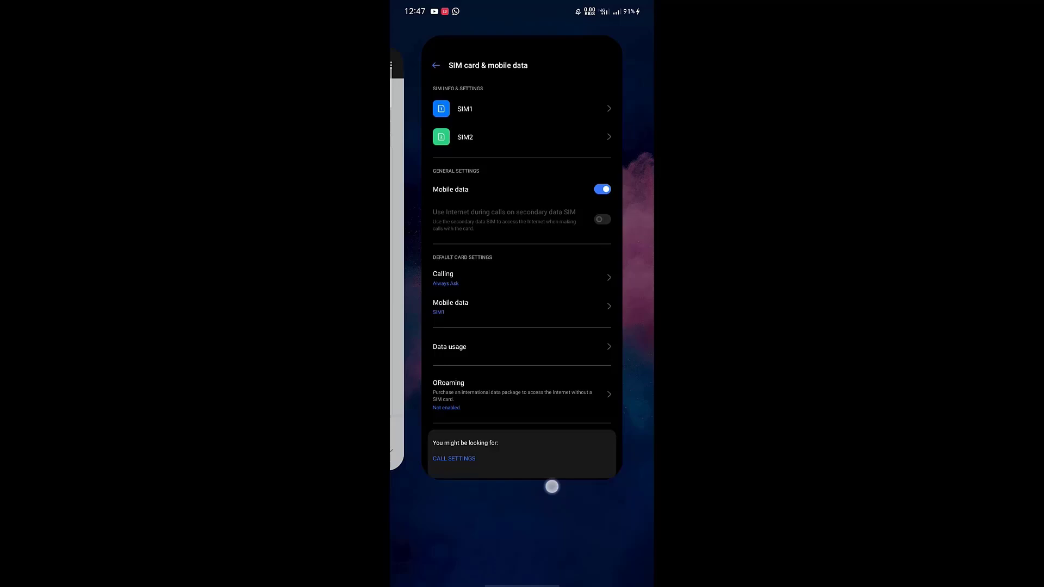
- Back in Chrome, close the ElevenLabs tab and start a fresh blank tab
left_click_drag(457, 294, 620, 294)
left_click(522, 293)
left_click(610, 38)
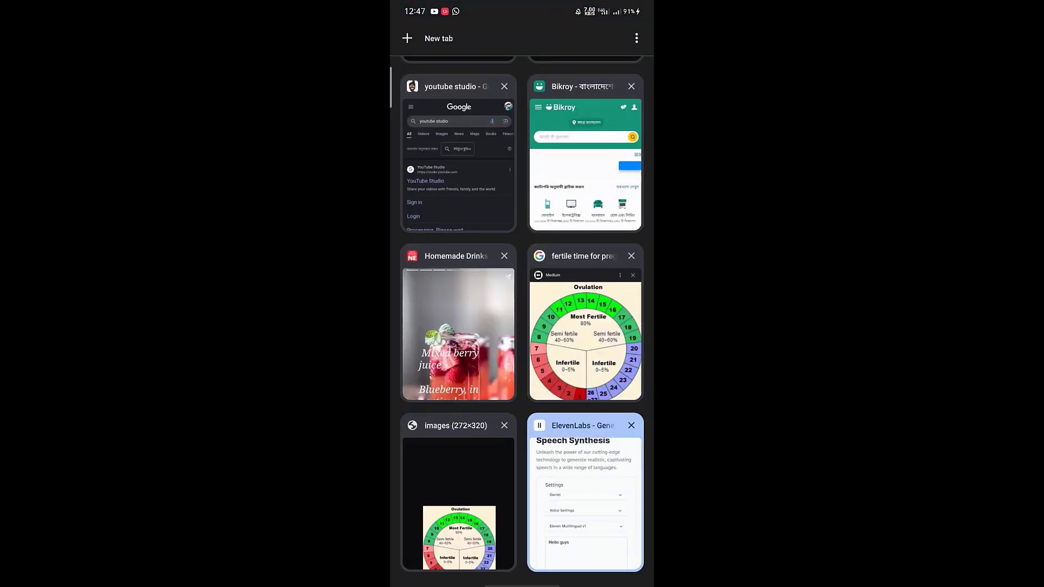
left_click(629, 424)
left_click(408, 38)
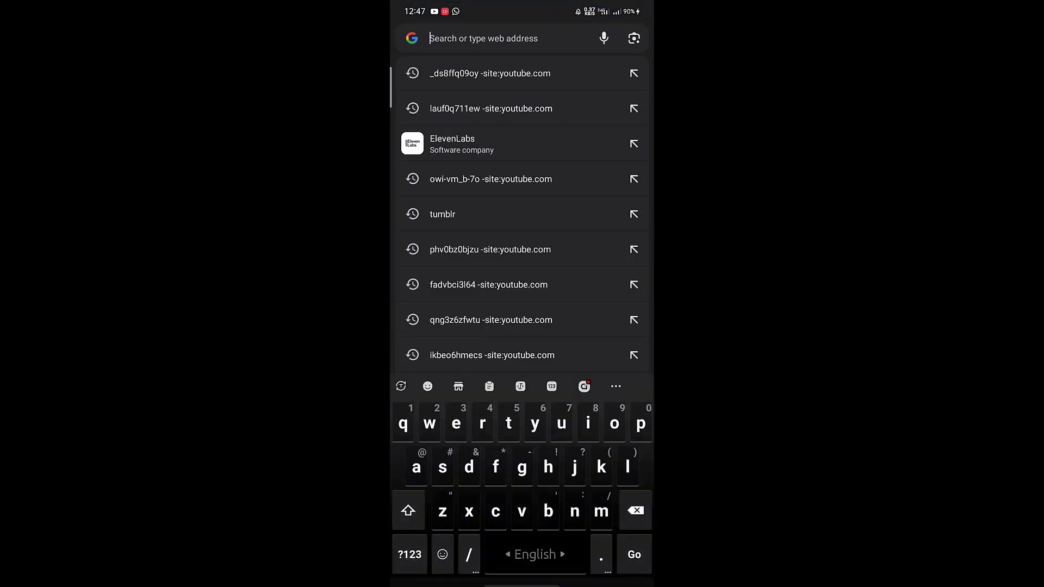
type("ele")
- Load elevenlabs.io, enter 'America is the best.' and generate speech
key("Return")
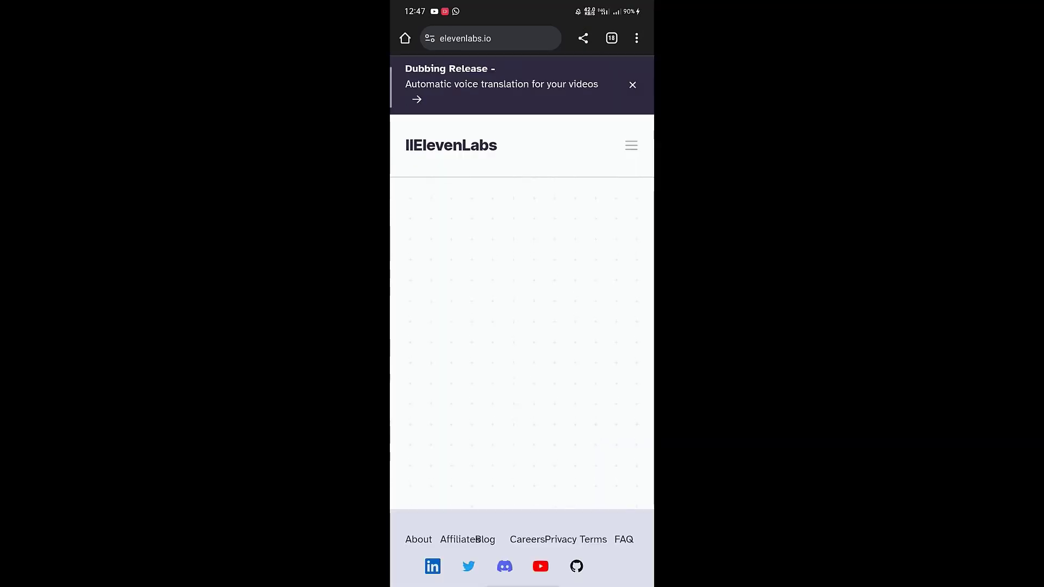
scroll(522, 326, "down", 5)
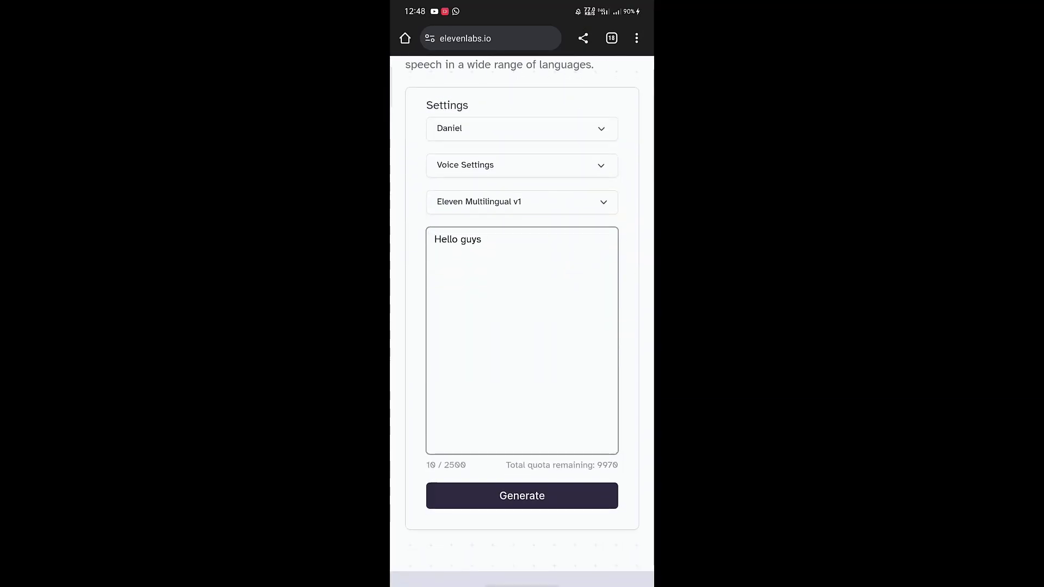
left_click(523, 326)
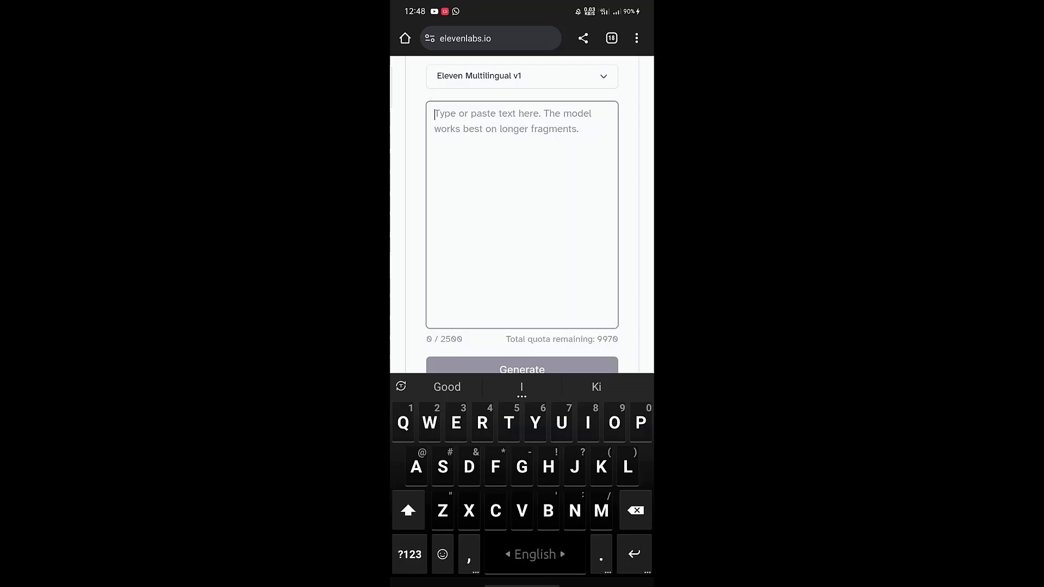
scroll(637, 231, "down", 2)
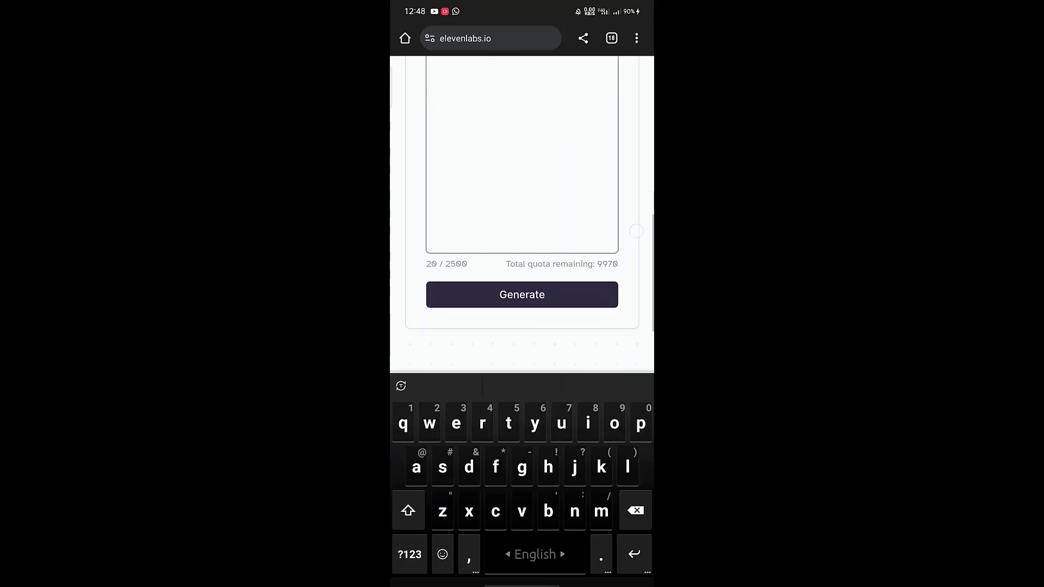
left_click(561, 297)
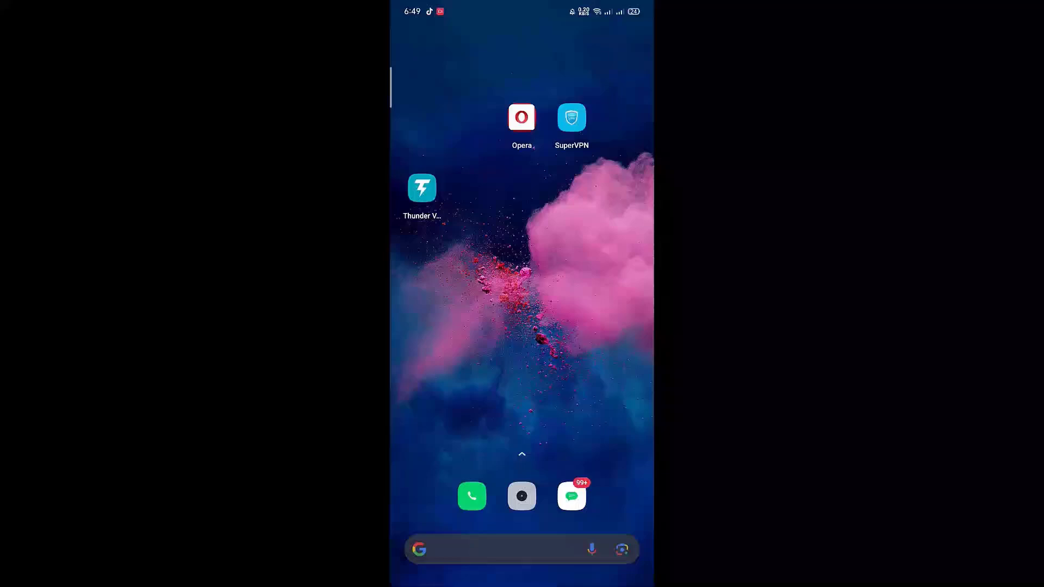
- Start SuperVPN connecting to a UK server, then go home and launch Opera
left_click(571, 117)
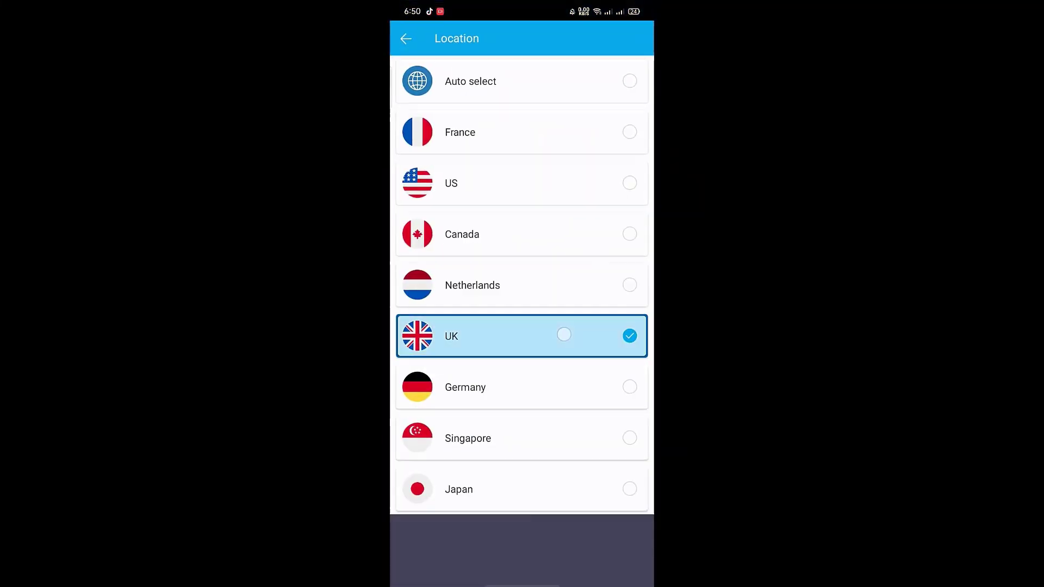
left_click(563, 335)
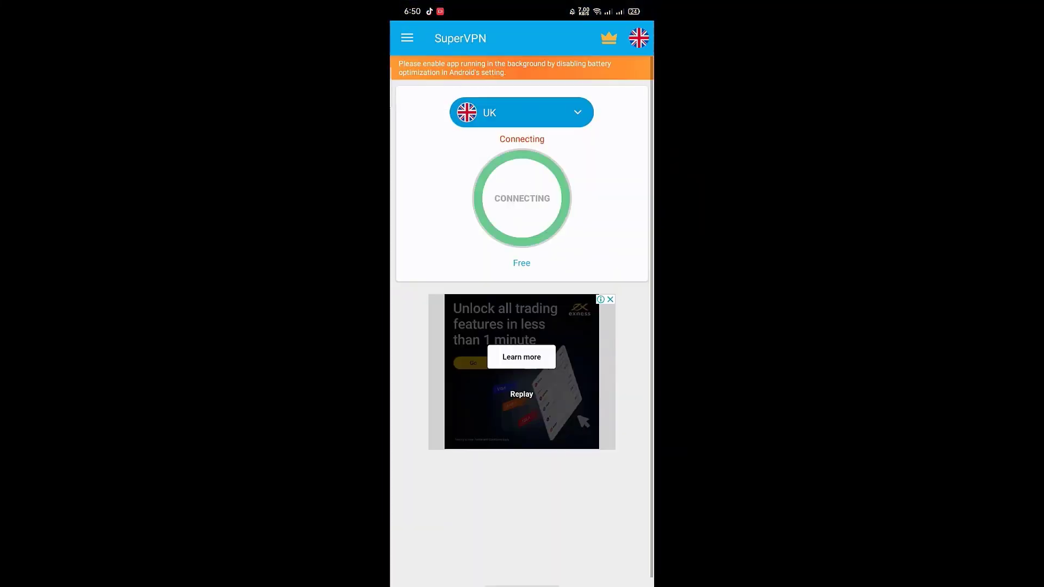
left_click_drag(522, 583, 522, 326)
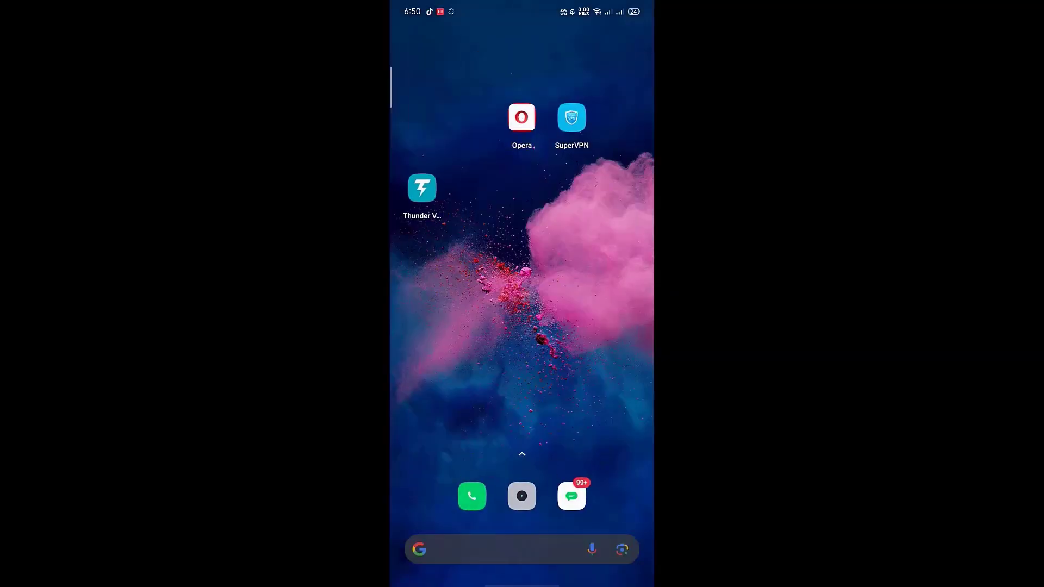
left_click(522, 117)
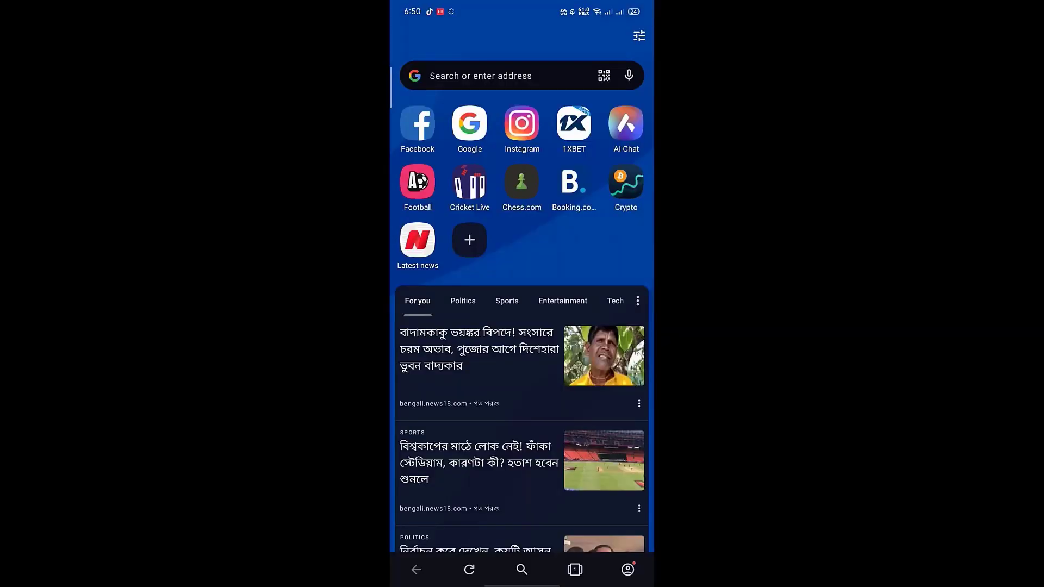
- Paste the 'Thus the problem can be solved…' script into Speech Synthesis and generate speech
left_click(627, 569)
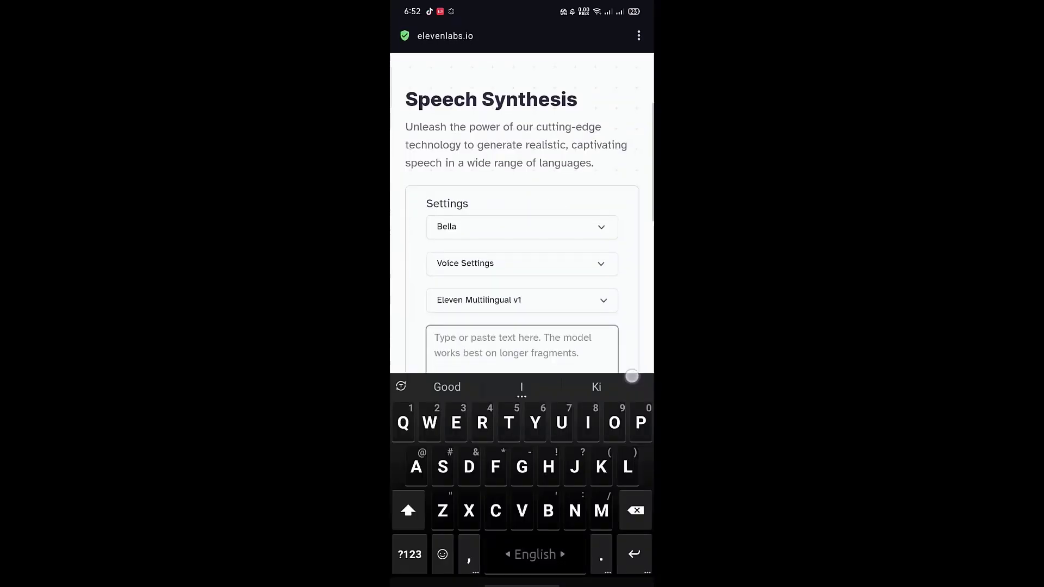
scroll(533, 224, "down", 3)
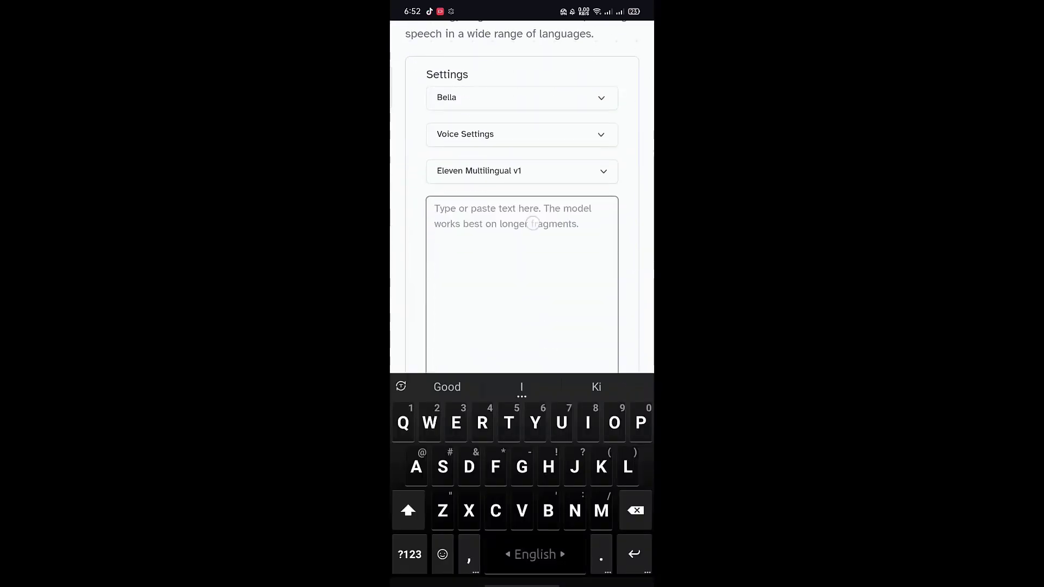
left_click(434, 188)
scroll(523, 204, "down", 2)
scroll(522, 204, "down", 3)
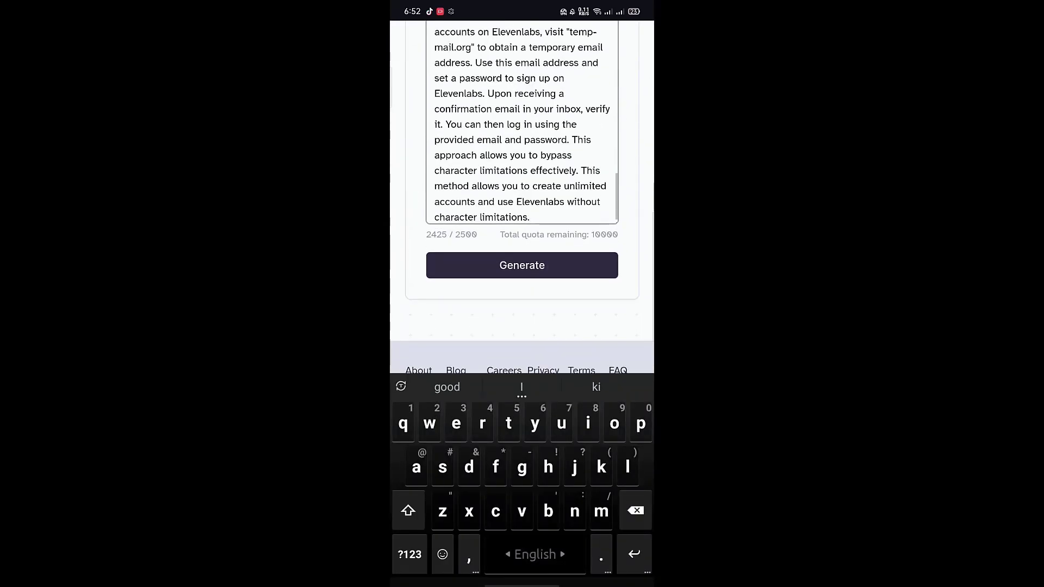
left_click(522, 263)
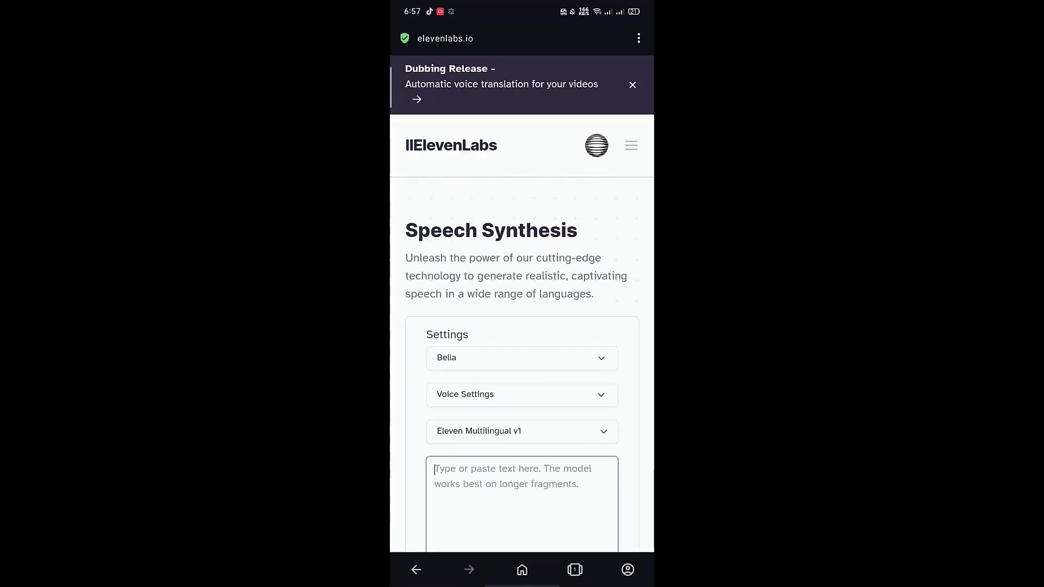
scroll(523, 327, "down", 3)
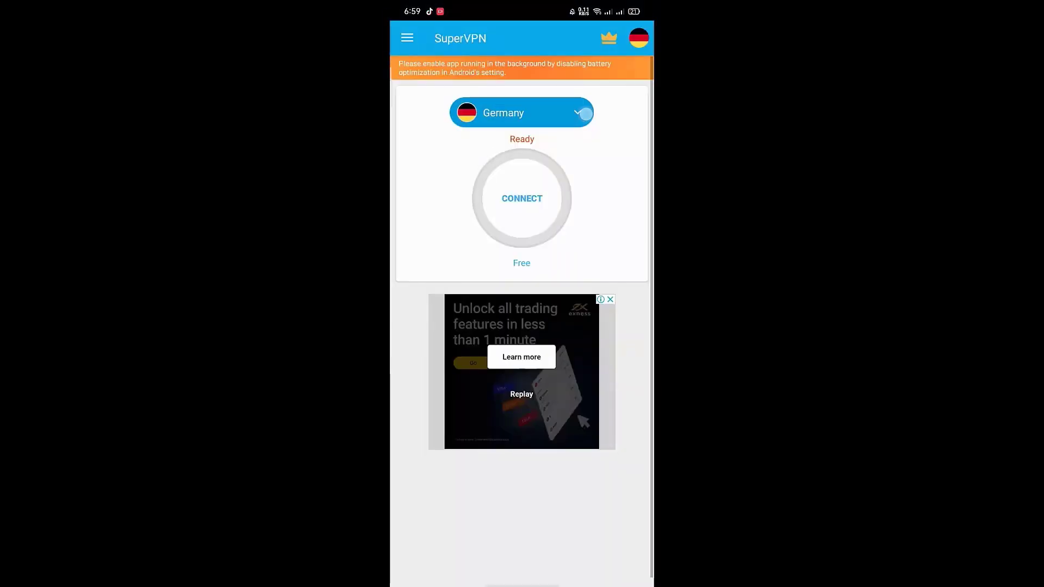
- Check SuperVPN's server locations with Germany still selected, then exit to home
left_click(584, 113)
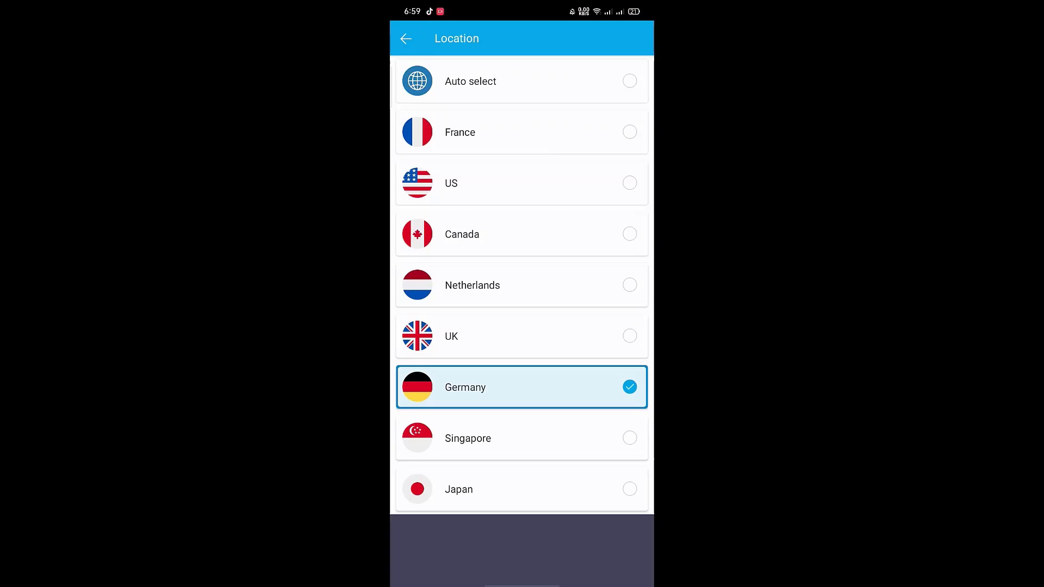
left_click(406, 39)
key("super")
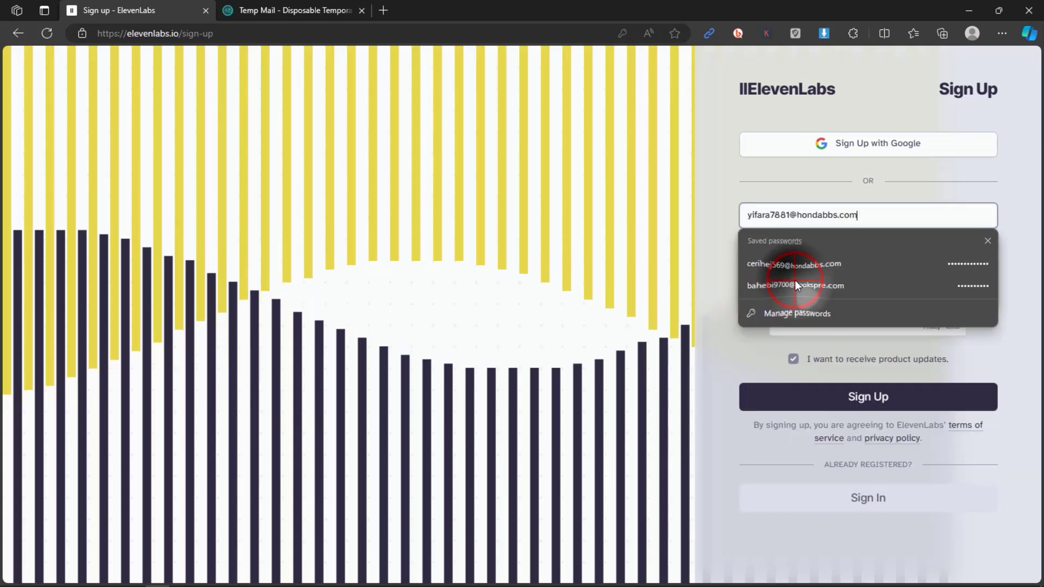
- Submit the ElevenLabs sign-up using the temporary email and a password
left_click(851, 251)
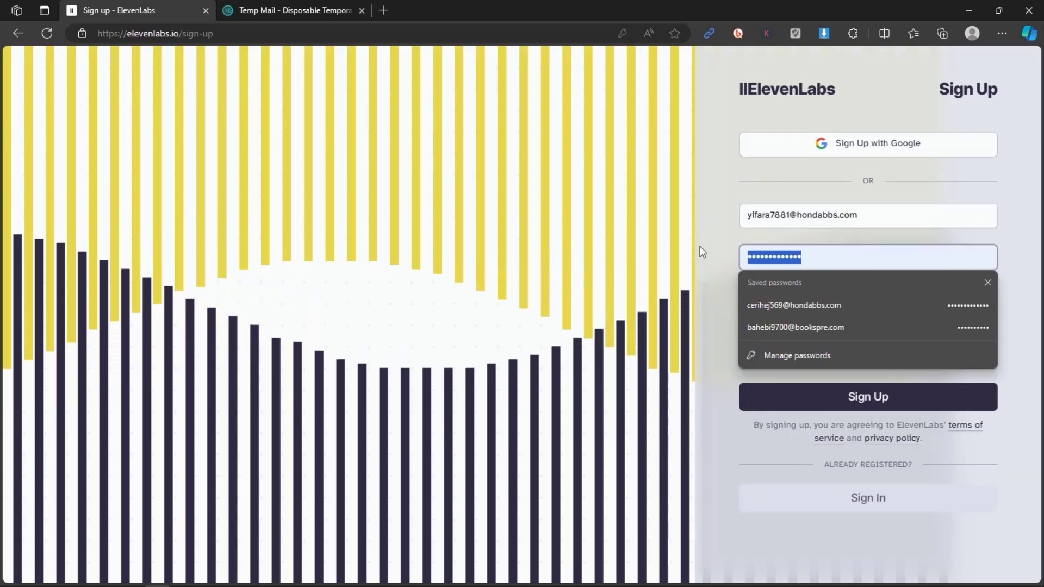
type("**************")
left_click(922, 403)
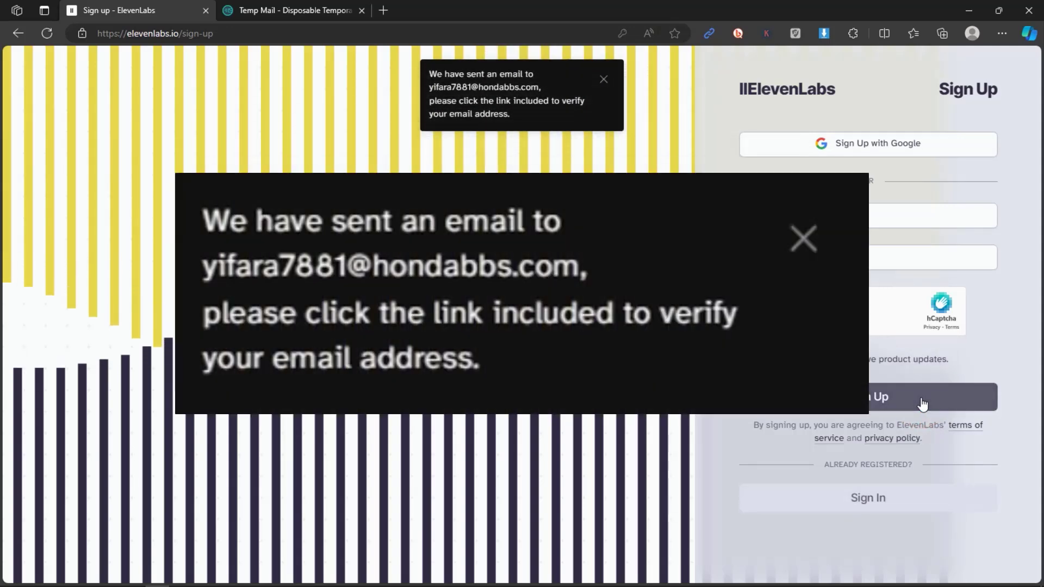
left_click(318, 9)
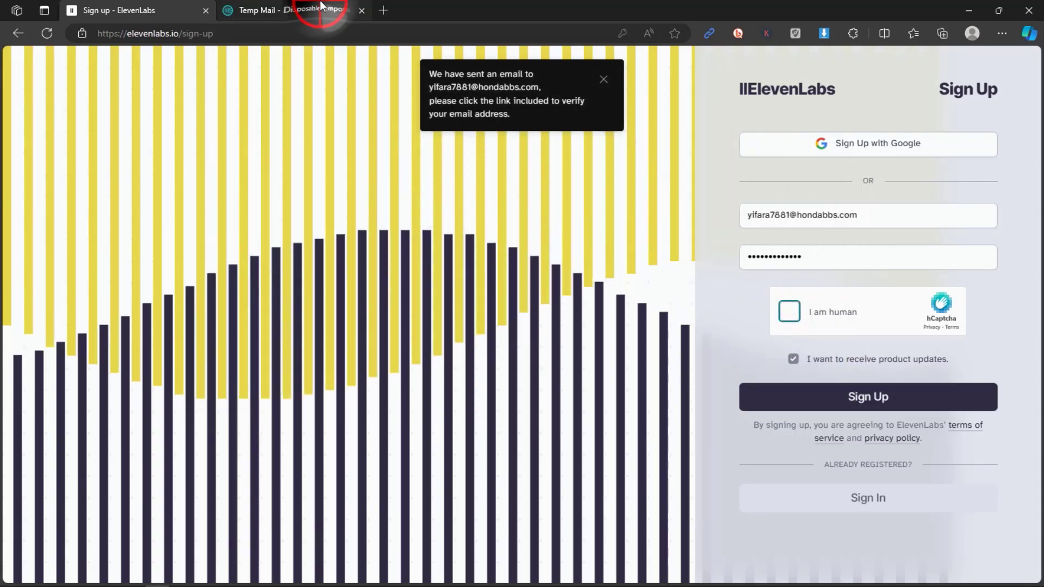
scroll(597, 318, "down", 3)
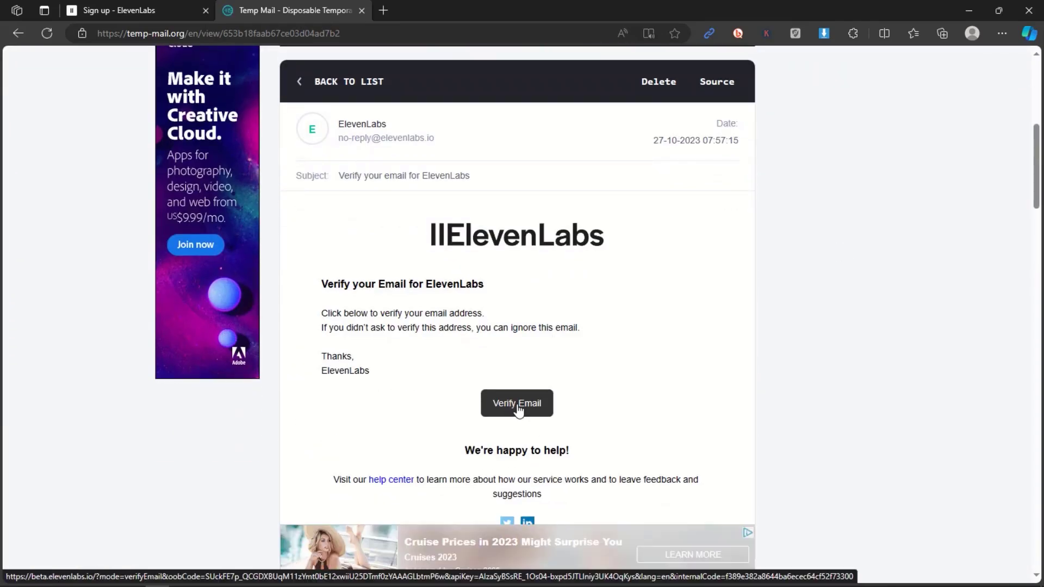
- Follow the Verify Email link in the ElevenLabs message in Temp Mail
left_click(517, 406)
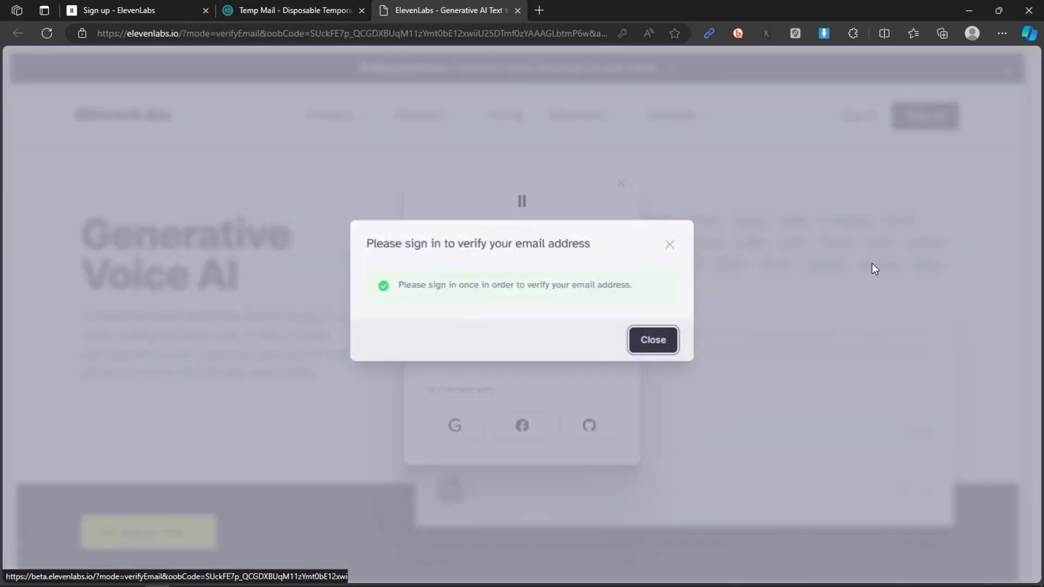
- Sign in with the pasted temporary email and password, then close the verify-email notice
left_click(653, 339)
right_click(560, 275)
left_click(606, 349)
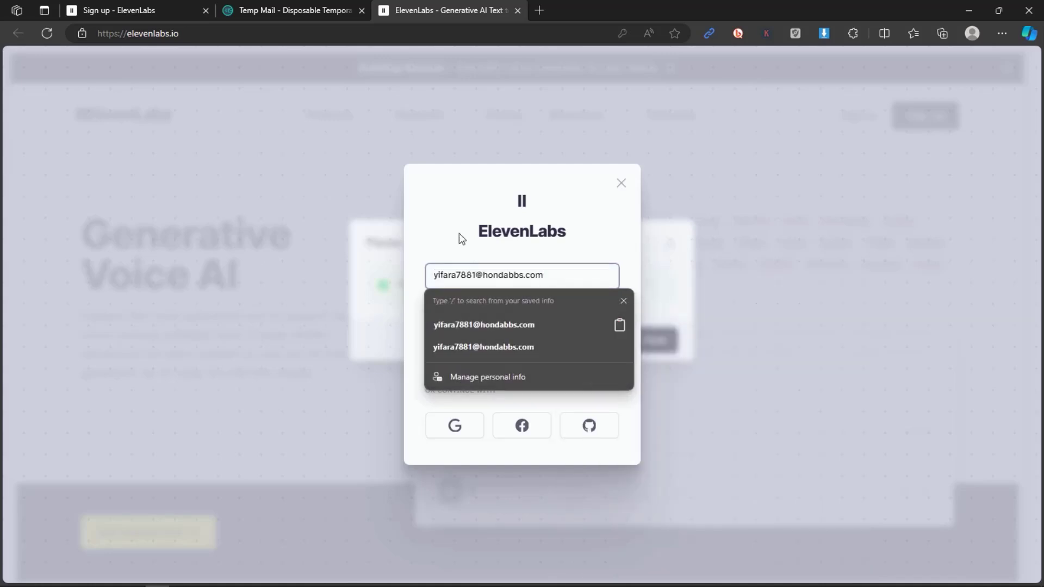
key("Tab")
type("•••••••••••••")
left_click(605, 349)
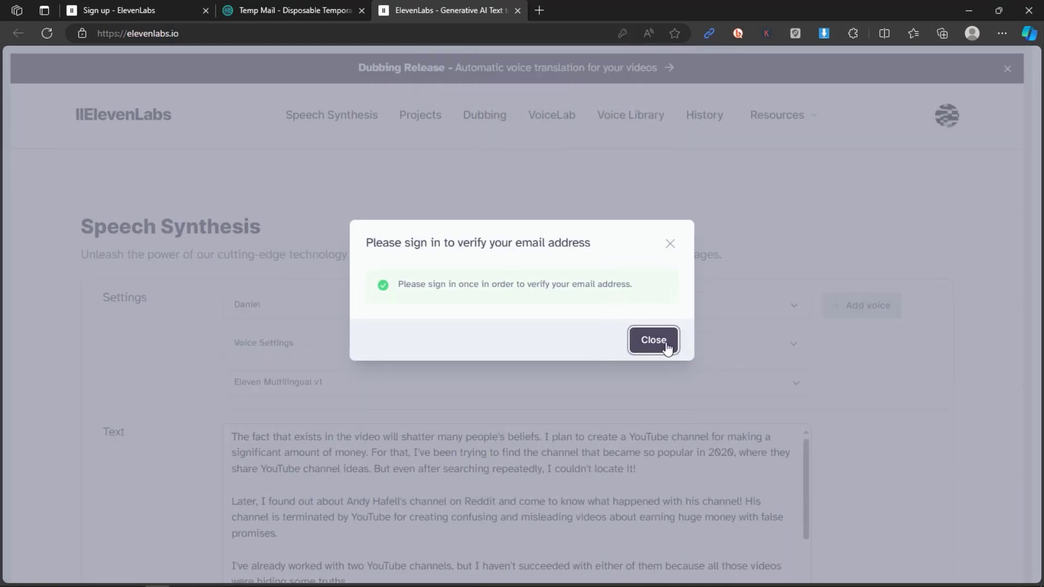
left_click(659, 341)
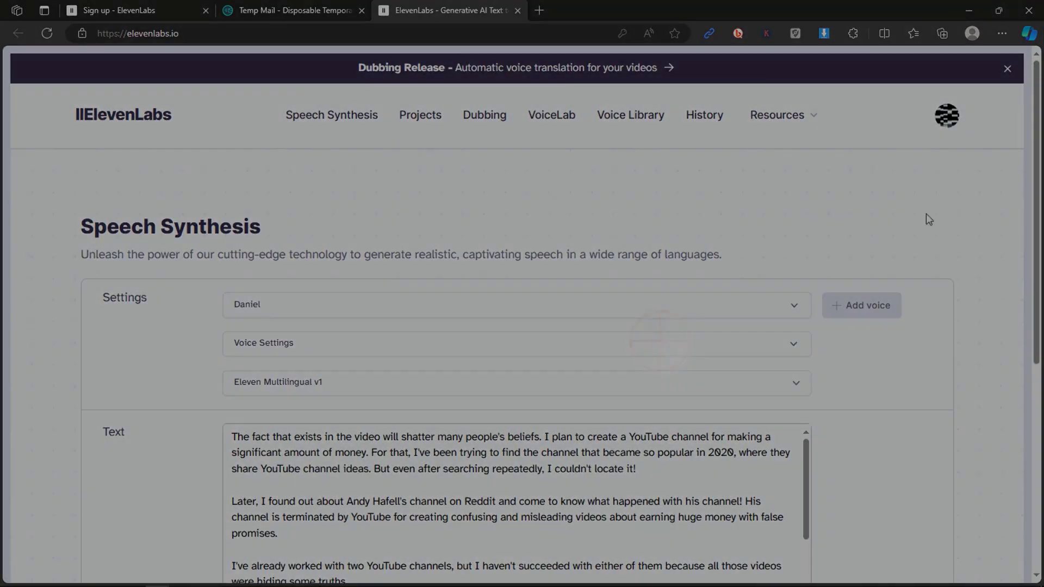